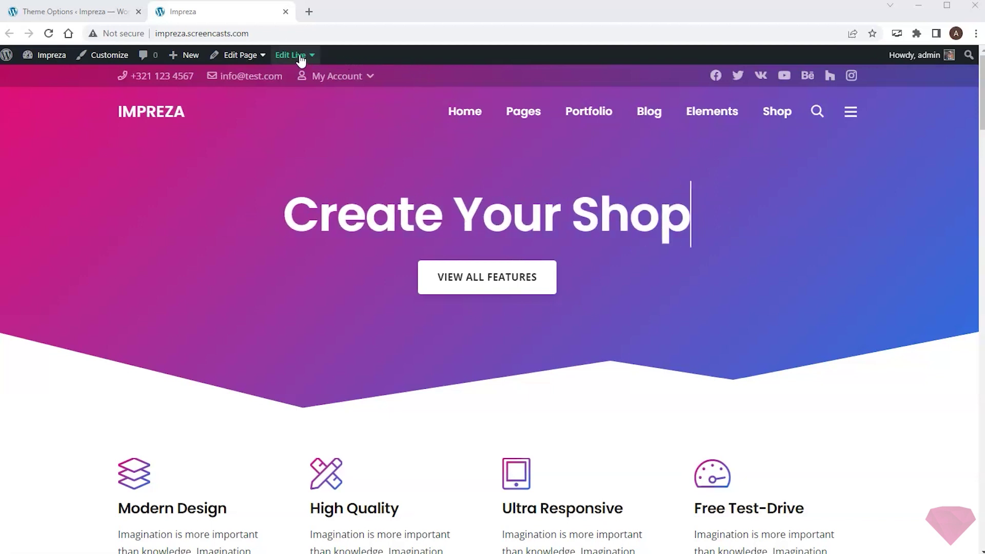
- Open the Multi-Purpose Header's editor in a new tab
mouse_move(301, 58)
right_click(315, 90)
left_click(340, 98)
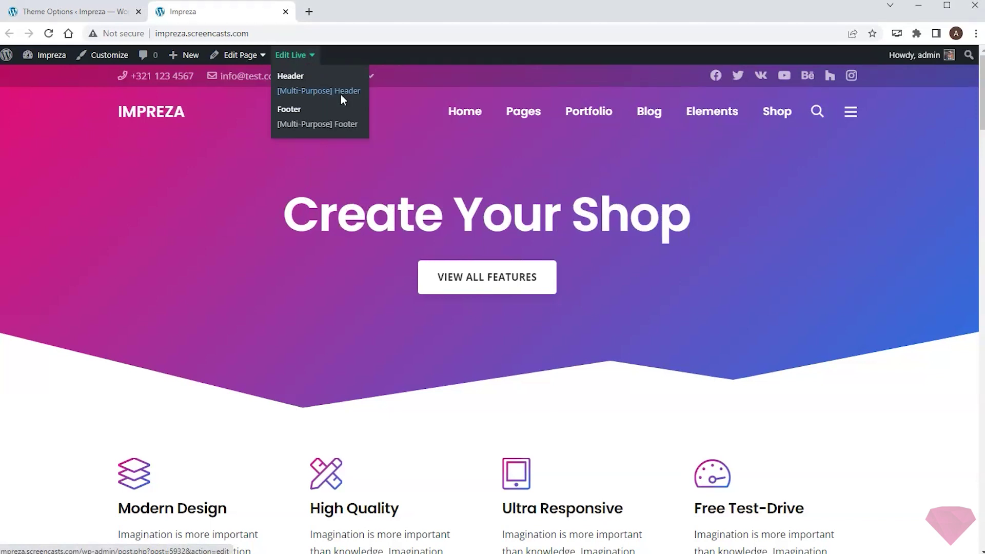
left_click(367, 15)
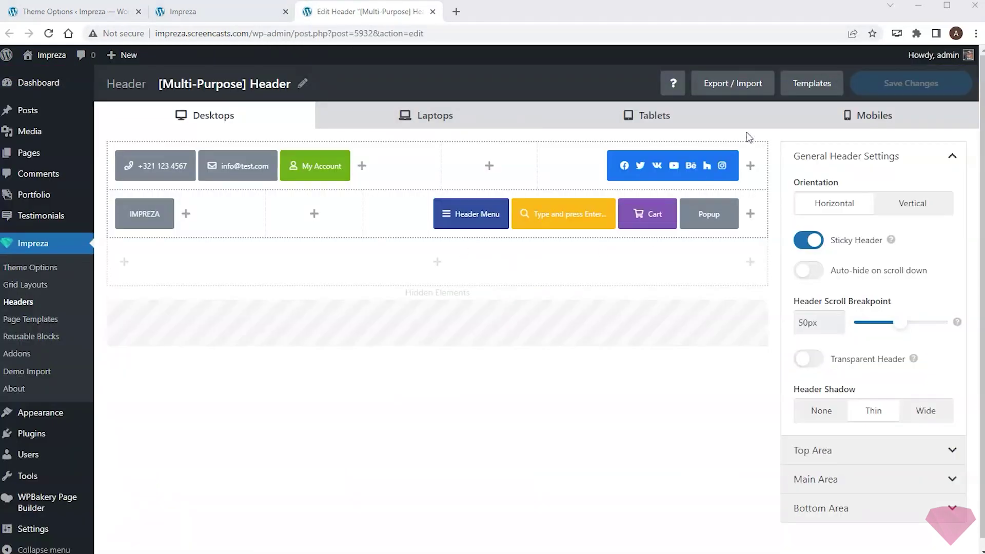
- Apply and save the Simple 4 template, then reload the front page to see it
left_click(815, 85)
scroll(636, 149, "down", 5)
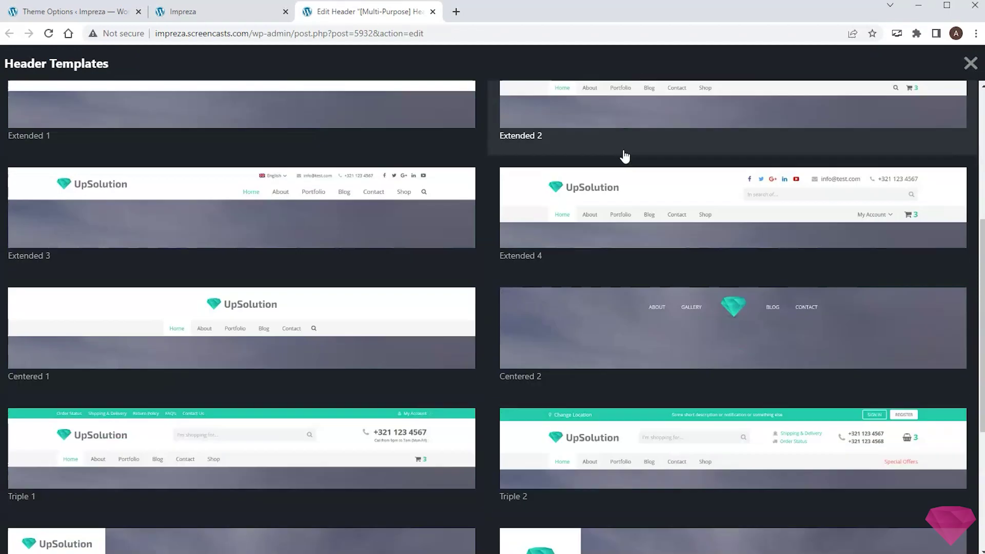
scroll(641, 165, "up", 5)
left_click(661, 244)
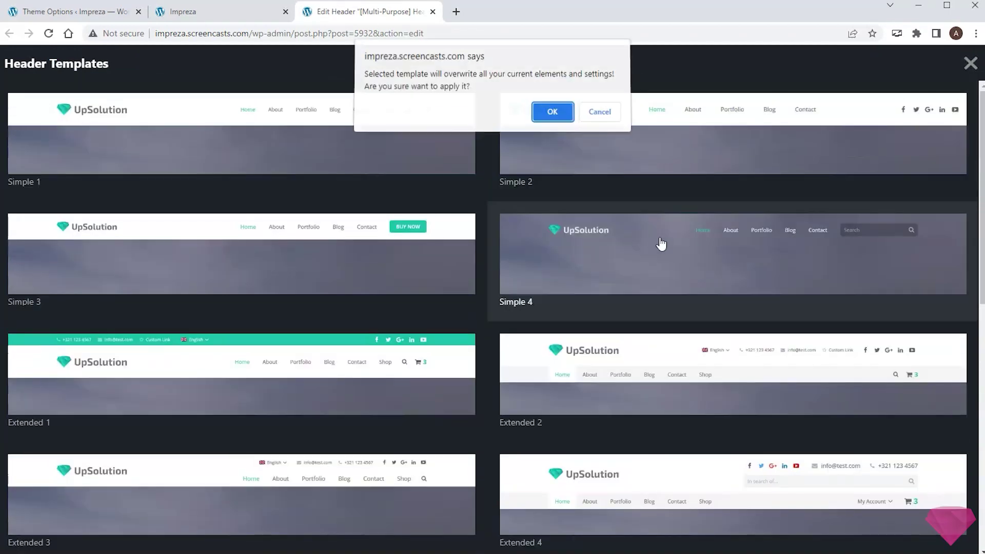
left_click(552, 111)
left_click(899, 89)
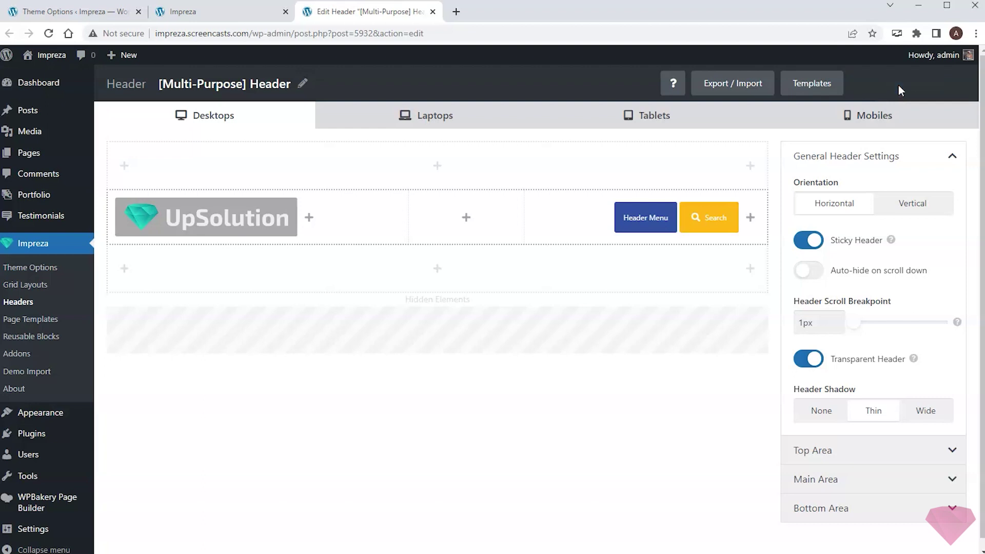
left_click(245, 20)
key("F5")
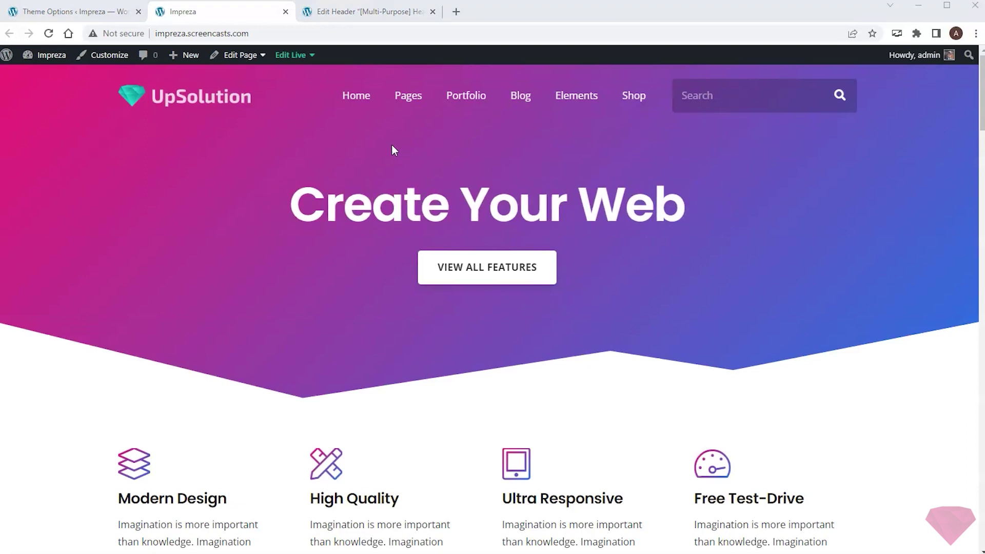
- Remove the UpSolution logo element from the desktop header
left_click(343, 12)
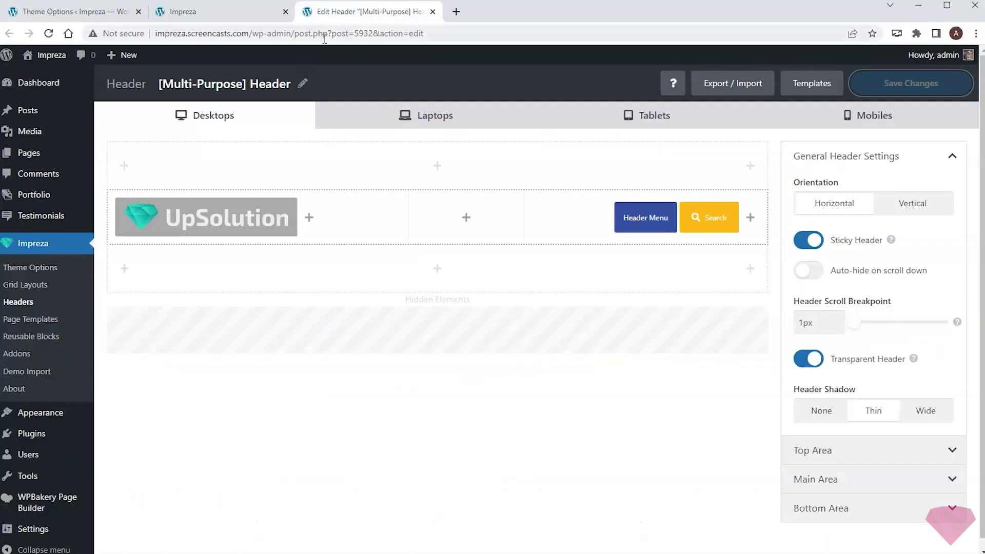
left_click(309, 217)
left_click(673, 89)
mouse_move(277, 204)
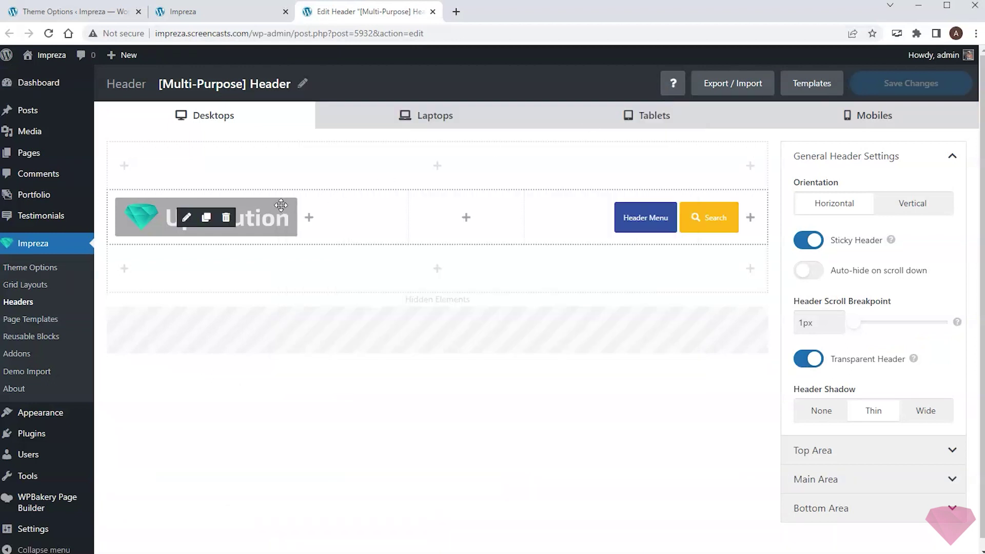
left_click(226, 217)
left_click(552, 102)
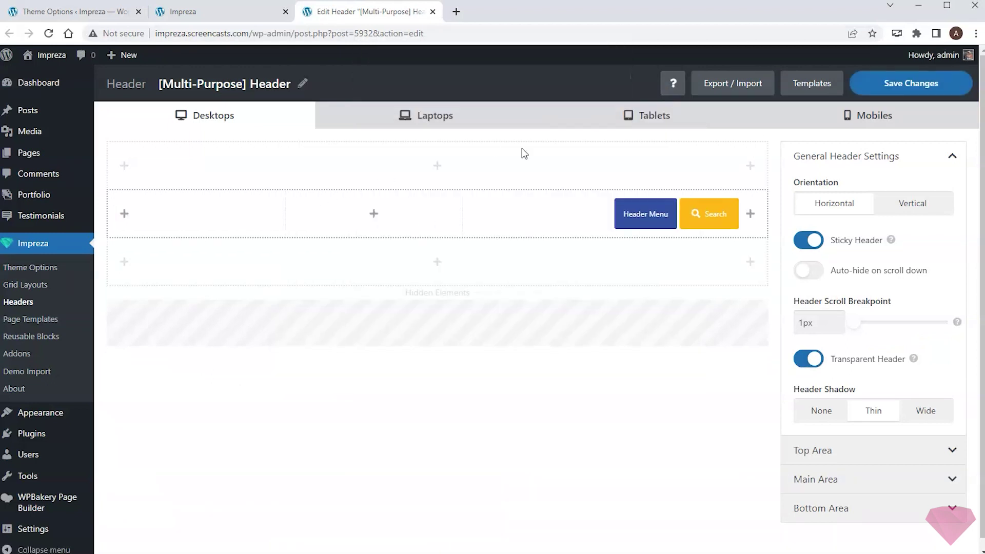
- Move Header Menu to the left column, save, and view the front page
mouse_move(631, 226)
left_click_drag(630, 225, 187, 227)
mouse_move(138, 226)
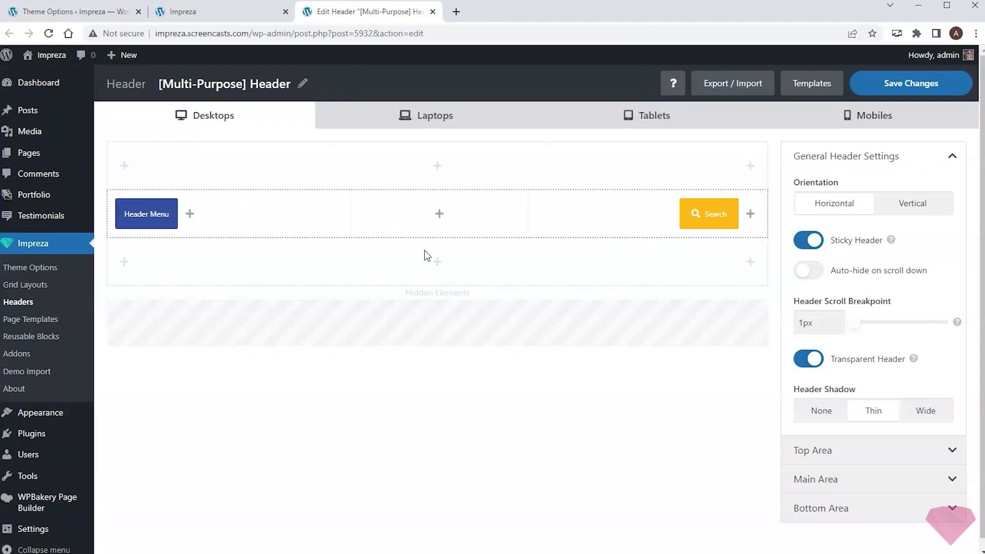
left_click(906, 84)
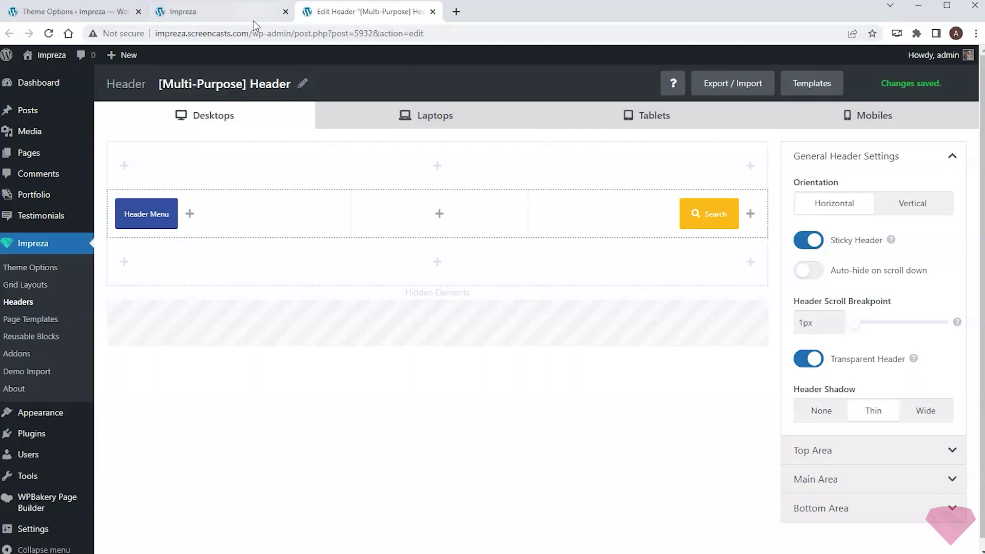
left_click(216, 11)
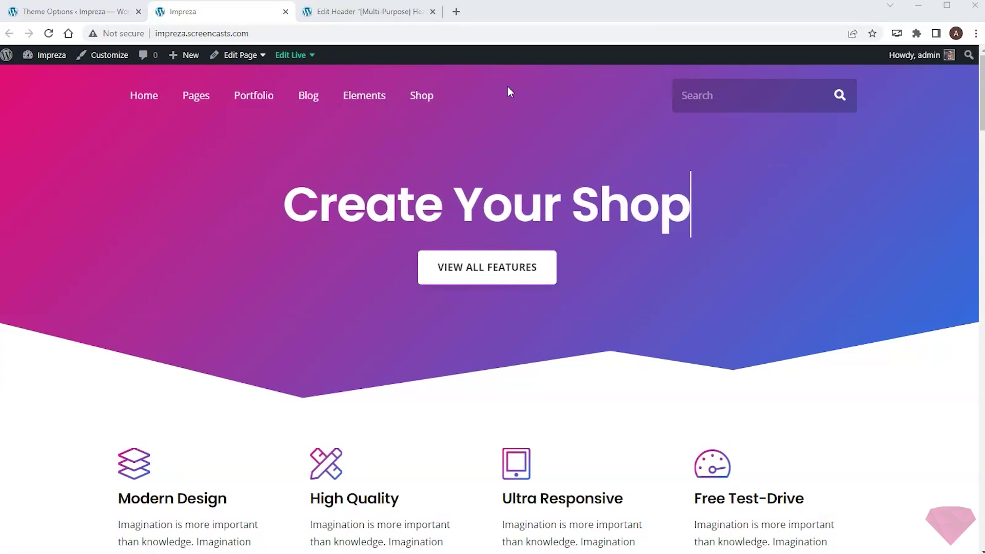
- Preview the laptop, tablet and mobile header layouts, ending on Laptops
left_click(366, 13)
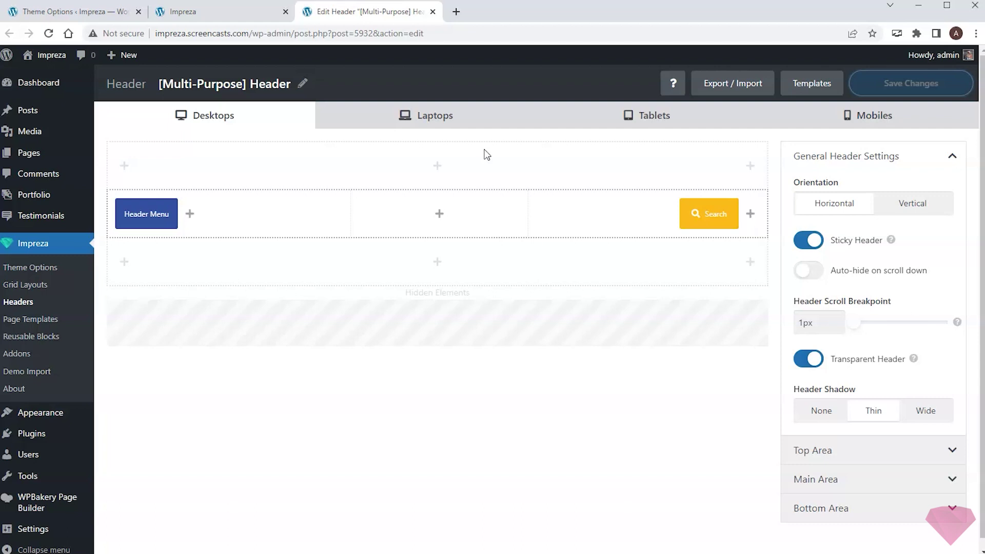
left_click(471, 116)
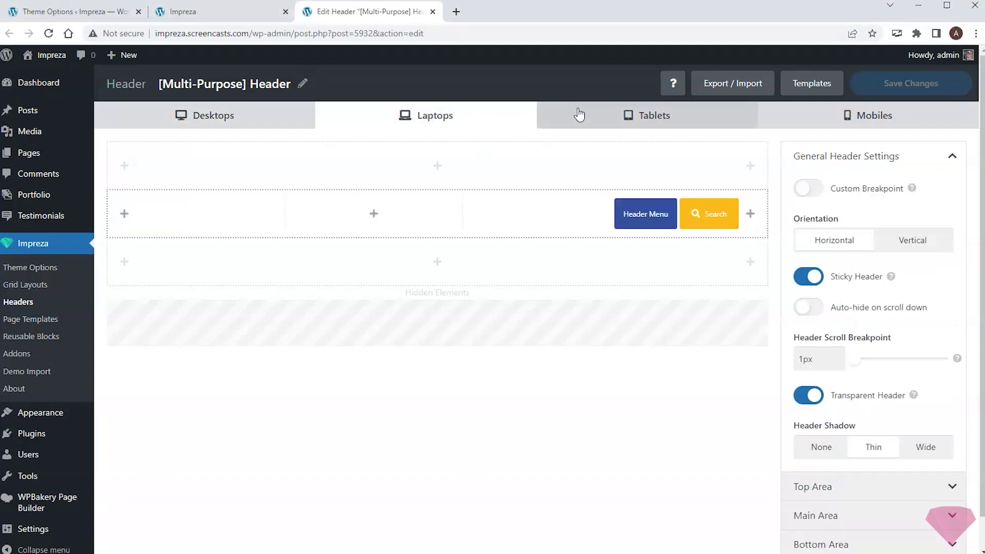
left_click(731, 114)
left_click(789, 114)
left_click(378, 113)
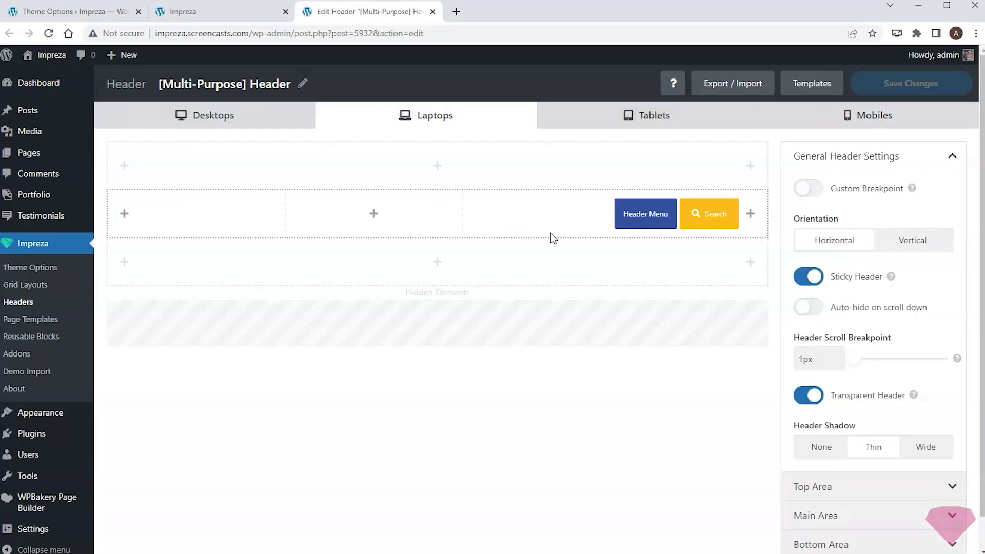
- Place Header Menu and Search side by side in the laptop layout's middle cell
left_click_drag(641, 220, 440, 226)
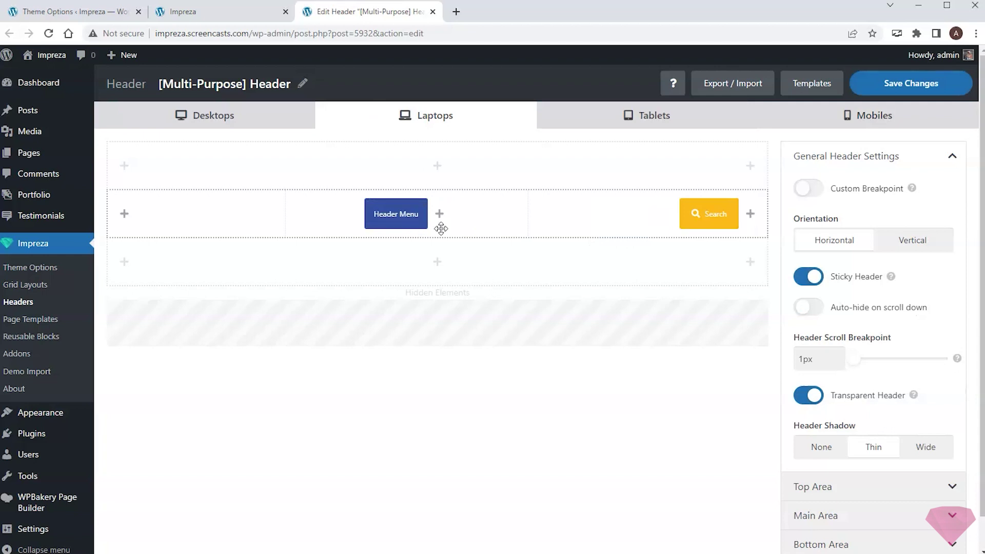
left_click_drag(696, 229, 501, 226)
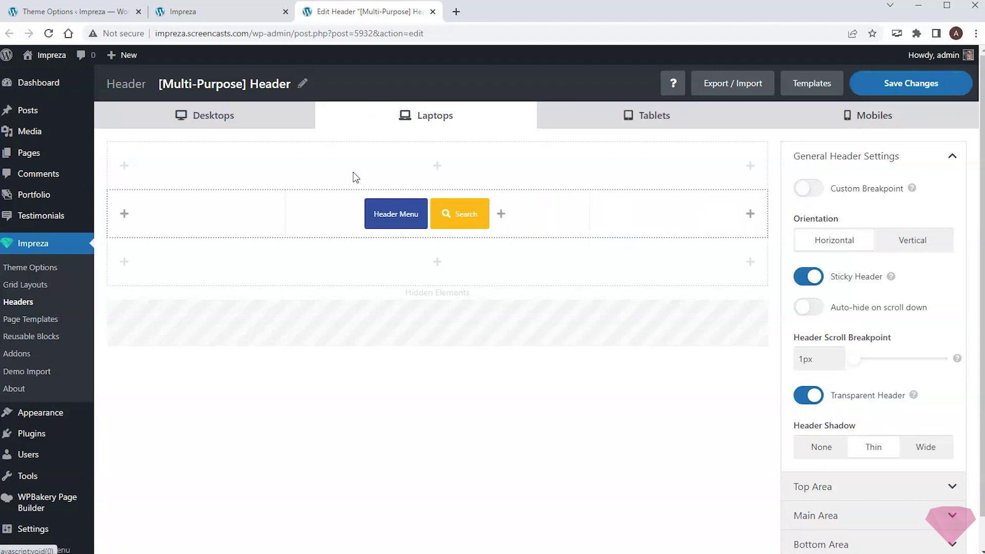
left_click(248, 123)
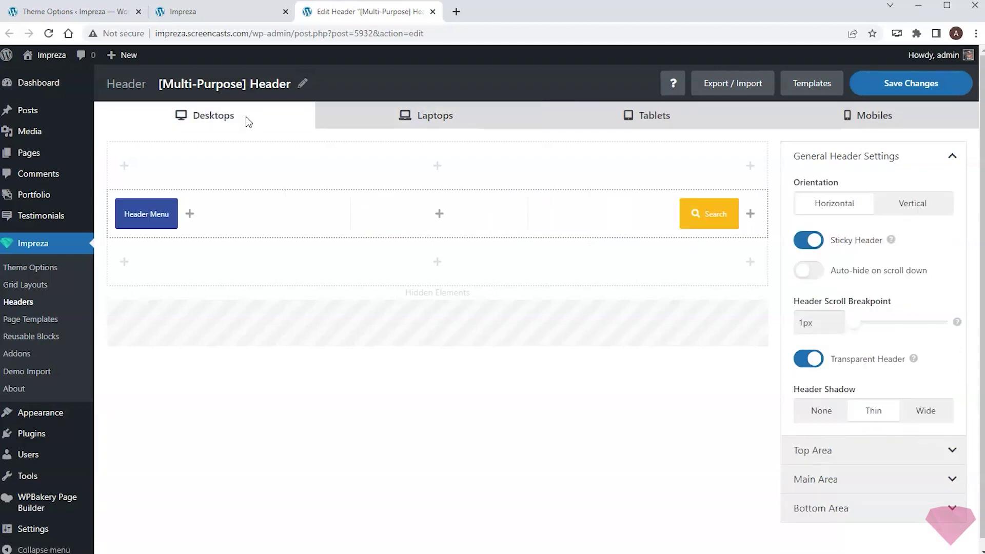
left_click(363, 131)
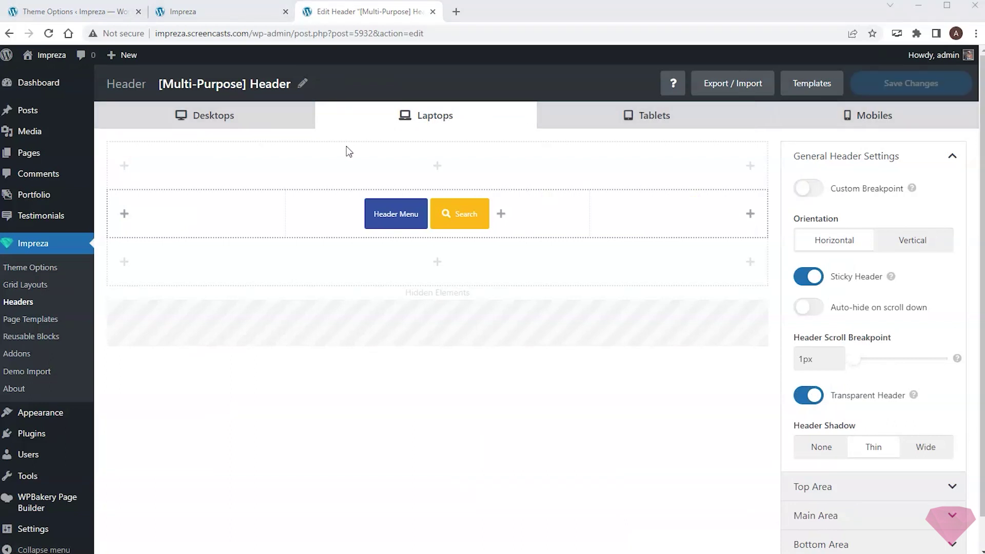
- Show Site Layout's screen widths: Laptops 1280px, Tablets 1024px, Mobiles 600px
left_click(28, 268)
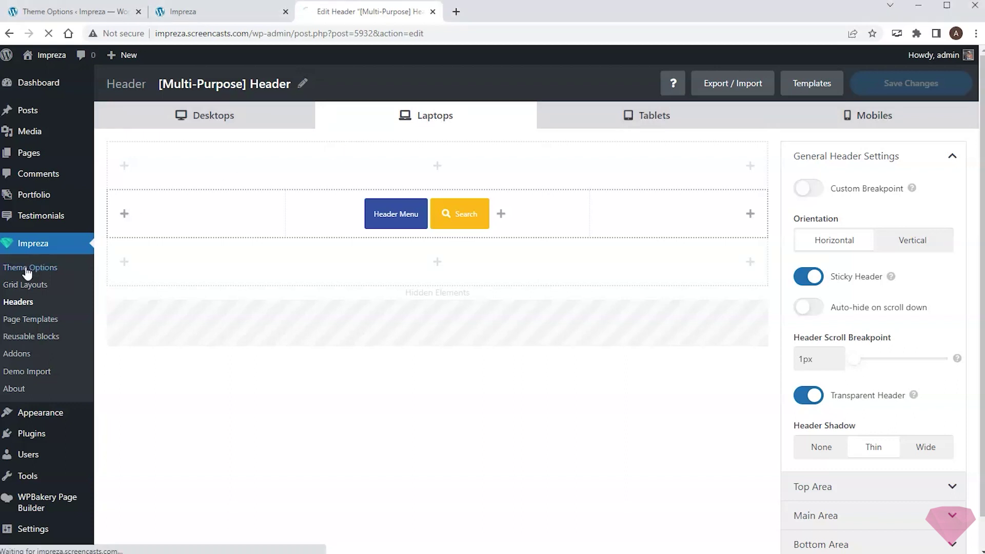
left_click(138, 142)
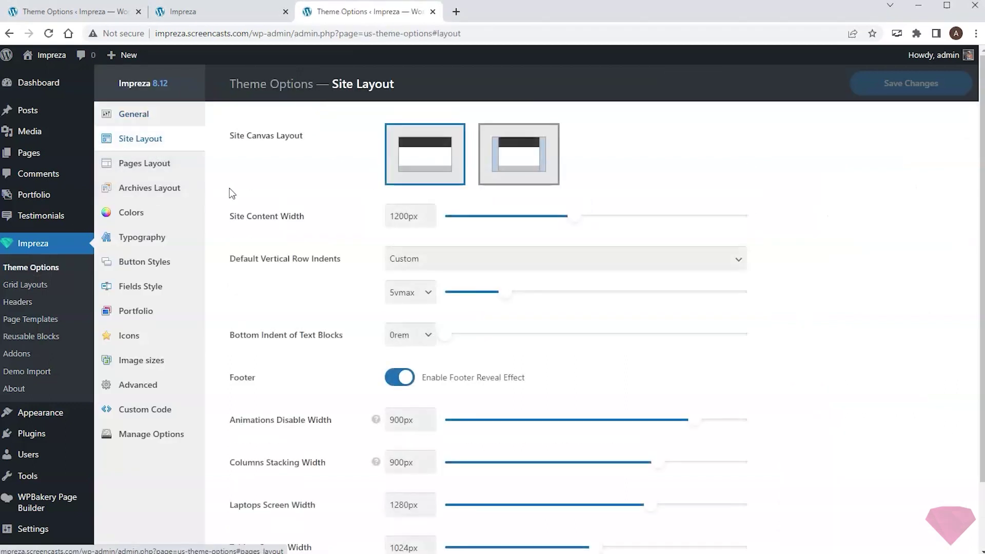
scroll(241, 200, "down", 2)
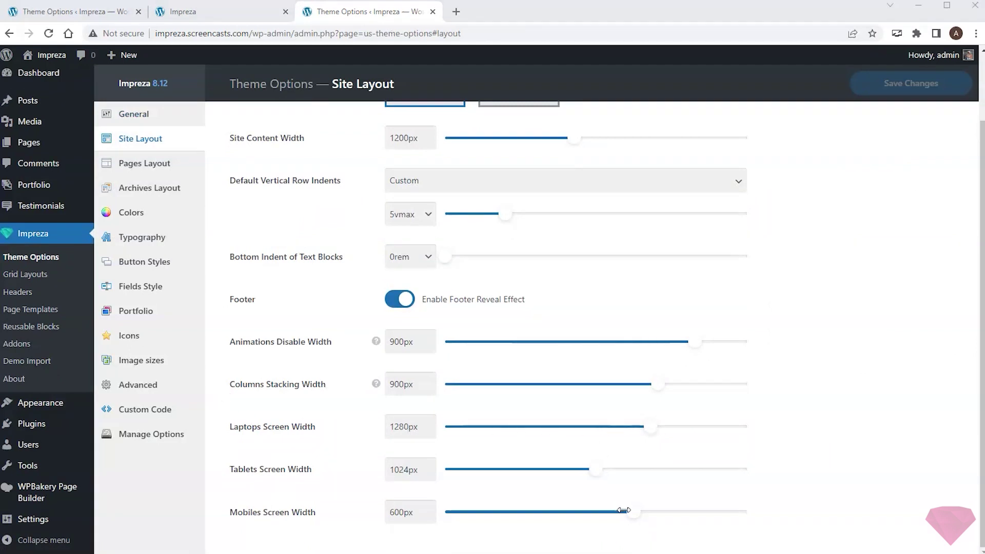
left_click_drag(225, 429, 257, 427)
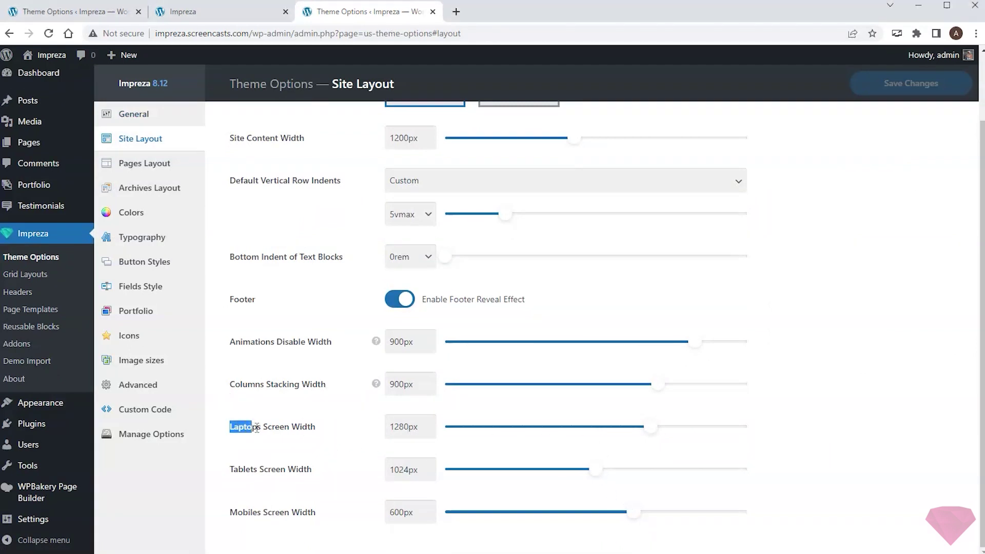
left_click_drag(230, 468, 264, 470)
left_click_drag(229, 516, 263, 514)
left_click(281, 498)
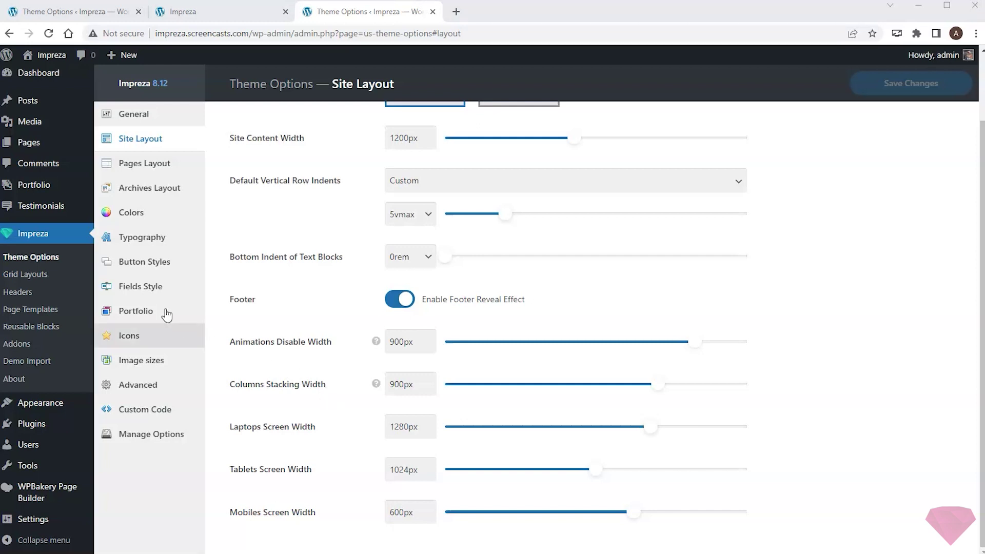
- Create a new header named 'New Header' based on the Simple 3 template
left_click(27, 291)
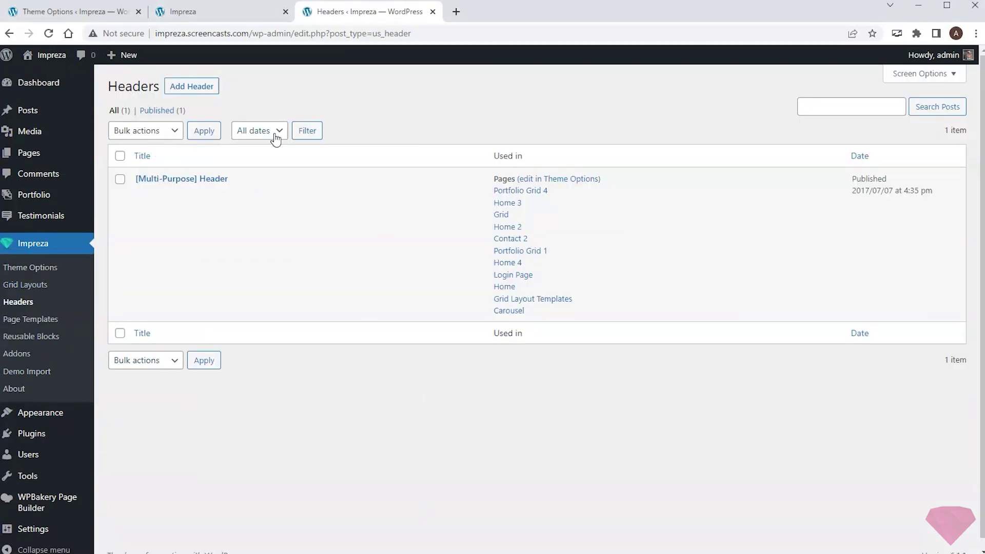
left_click(190, 87)
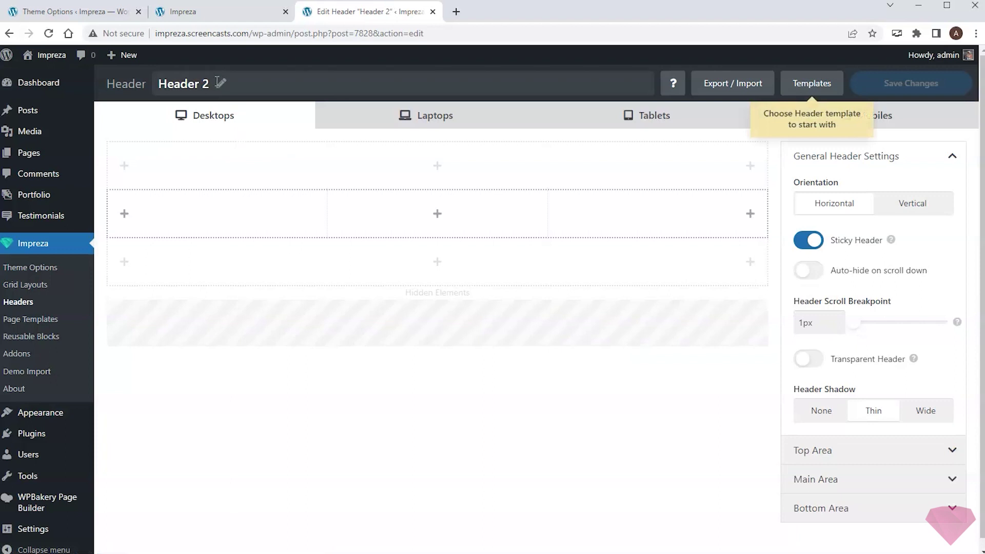
key("BackSpace")
key("BackSpace")
key("BackSpace")
key("BackSpace")
key("BackSpace")
type("New")
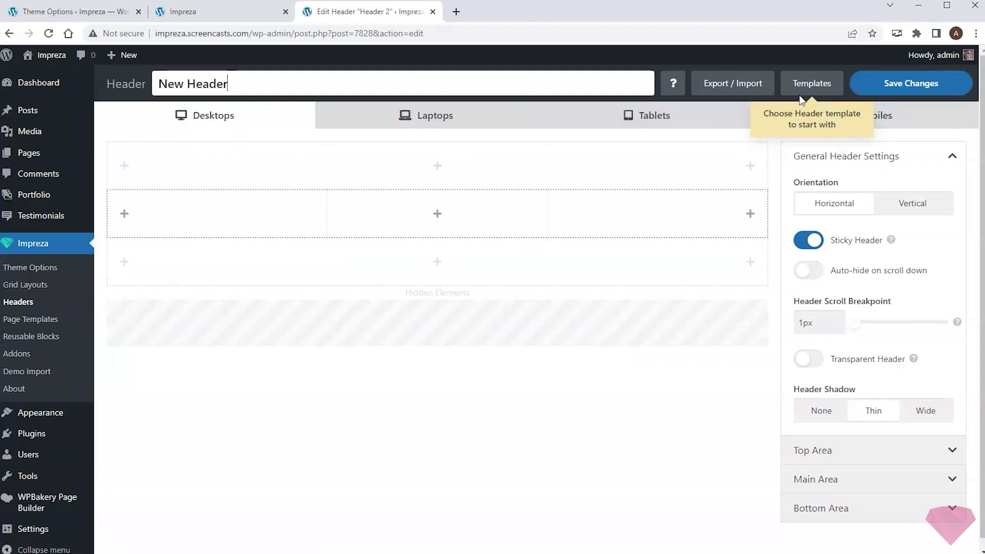
left_click(815, 86)
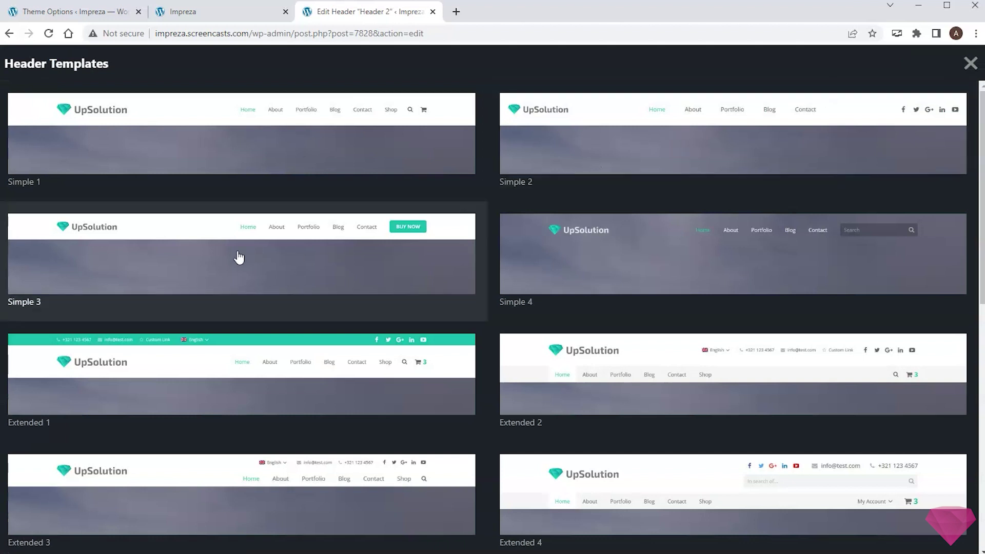
left_click(239, 257)
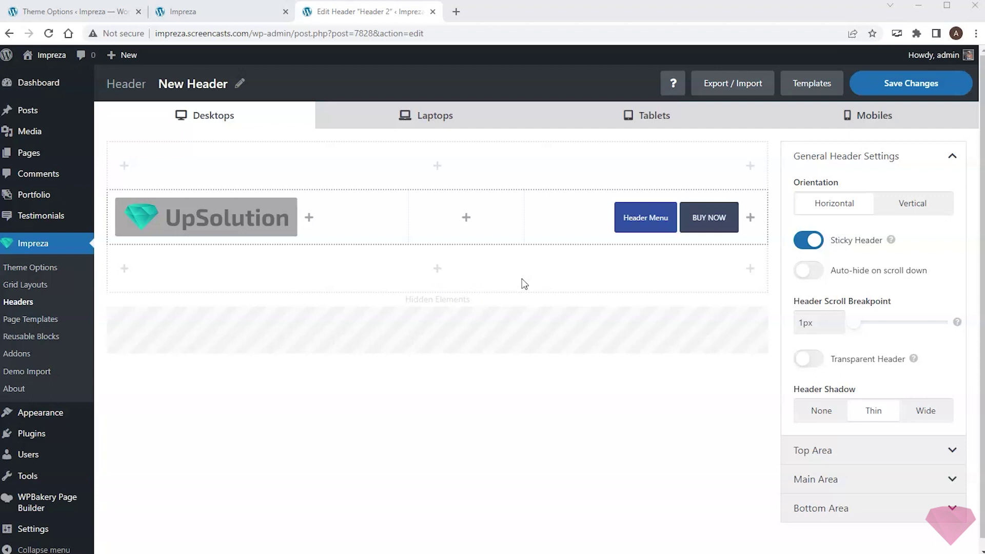
- Delete the Header Menu element, save, and switch to the front page
mouse_move(626, 223)
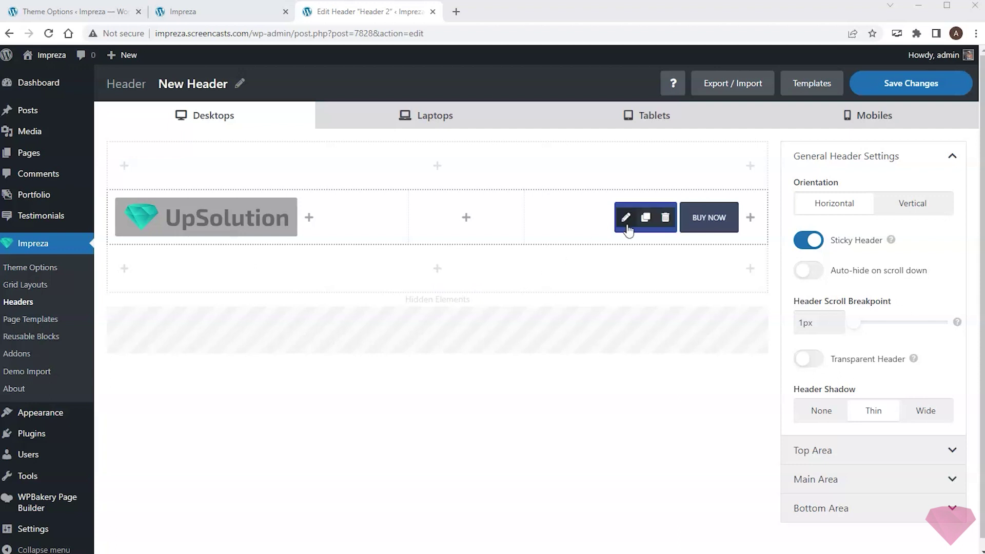
left_click(665, 219)
left_click(552, 104)
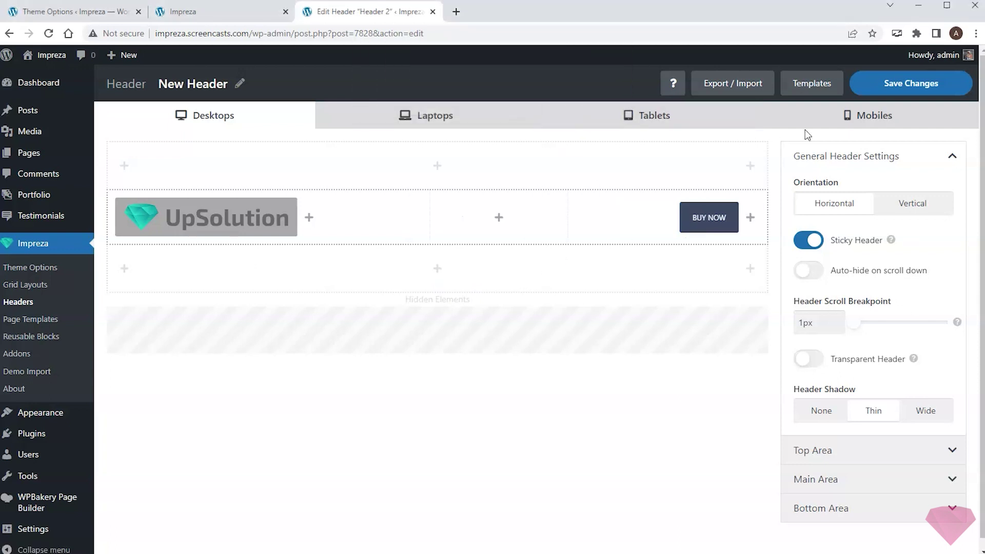
left_click(933, 80)
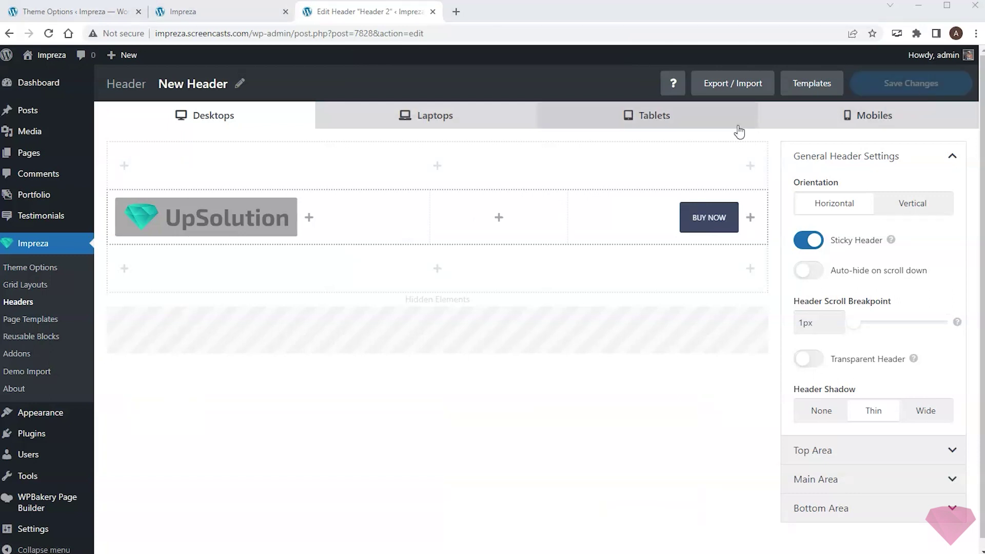
left_click(218, 17)
- Set the Grid Layout Templates page's header to New Header, update, and reload the preview
mouse_move(196, 95)
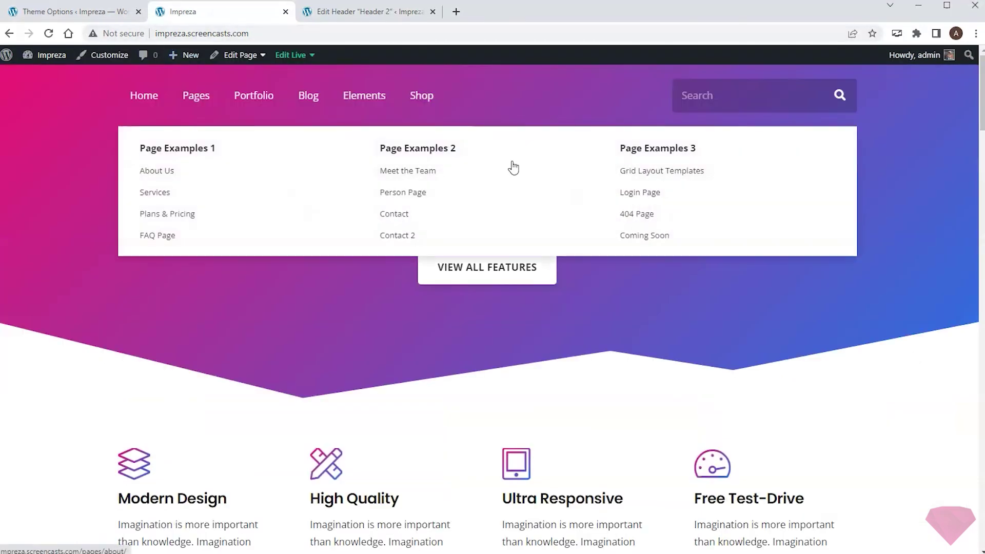
left_click(646, 172)
mouse_move(295, 61)
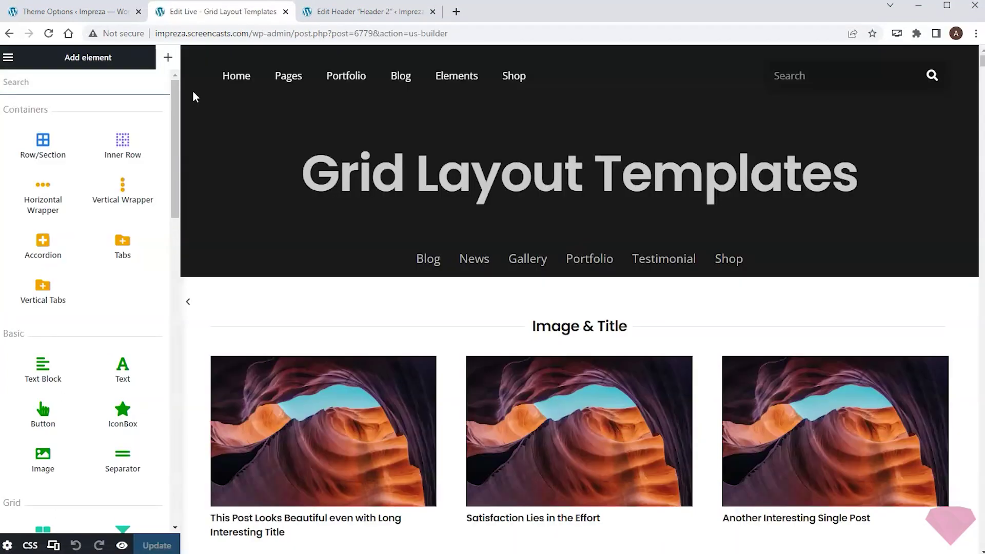
left_click(7, 546)
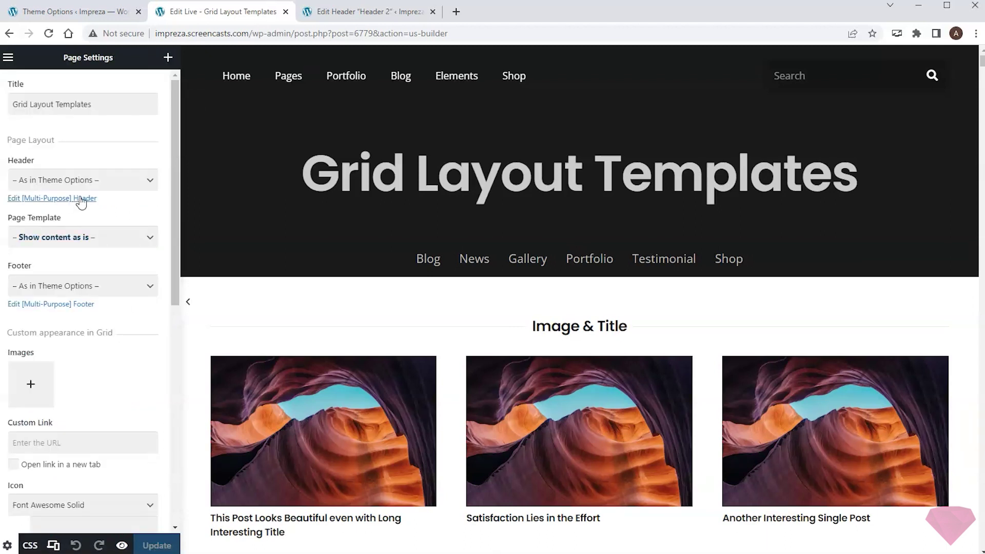
left_click(135, 182)
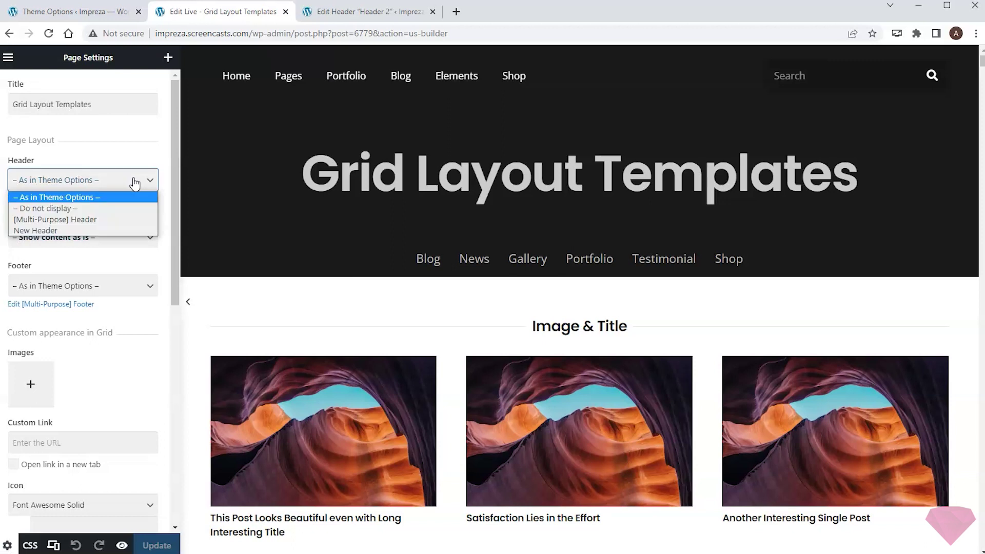
left_click(51, 230)
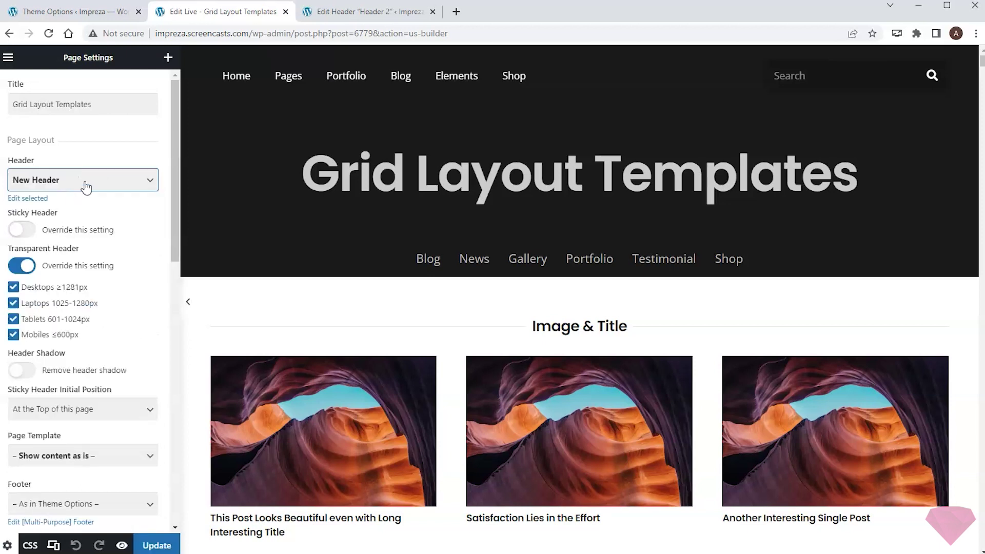
left_click(155, 547)
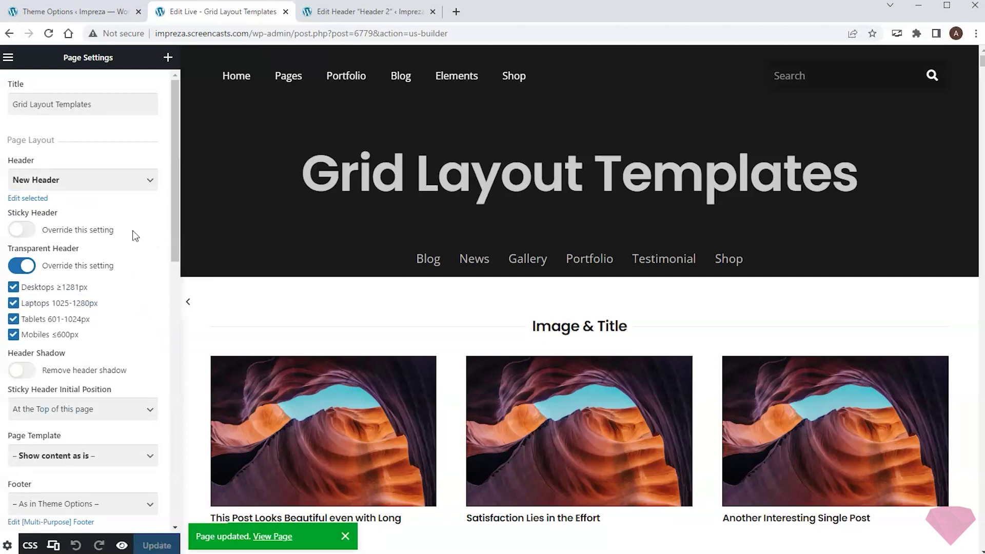
key("F5")
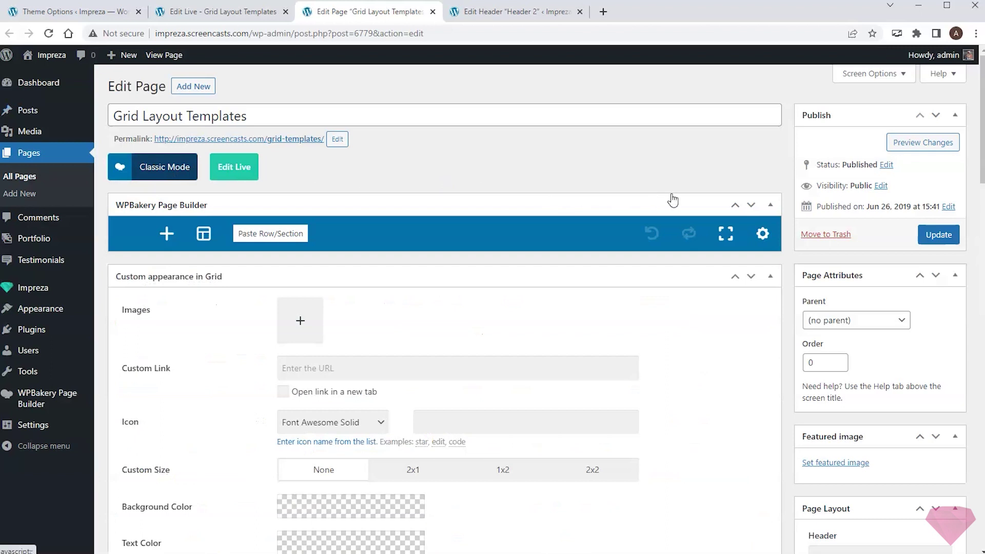
scroll(724, 174, "down", 7)
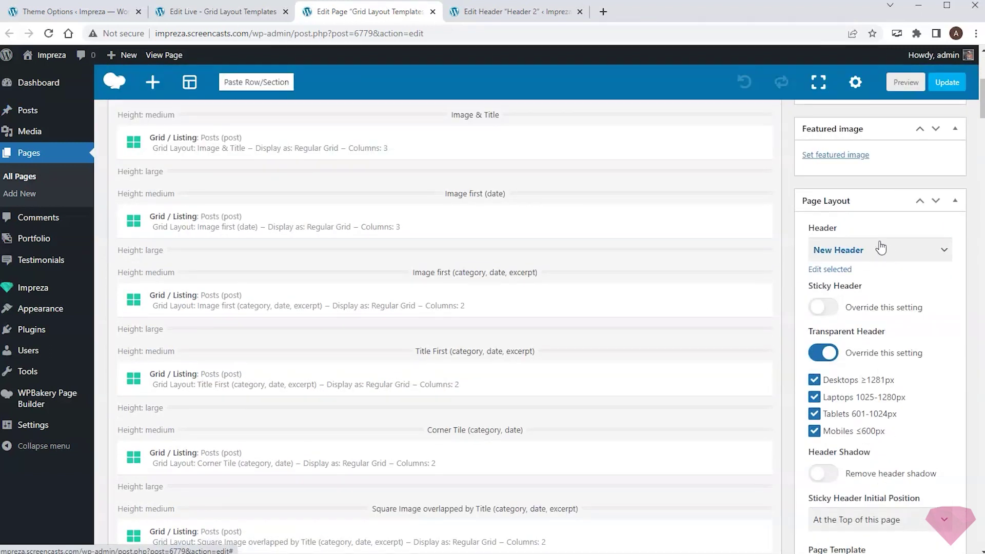
left_click(893, 257)
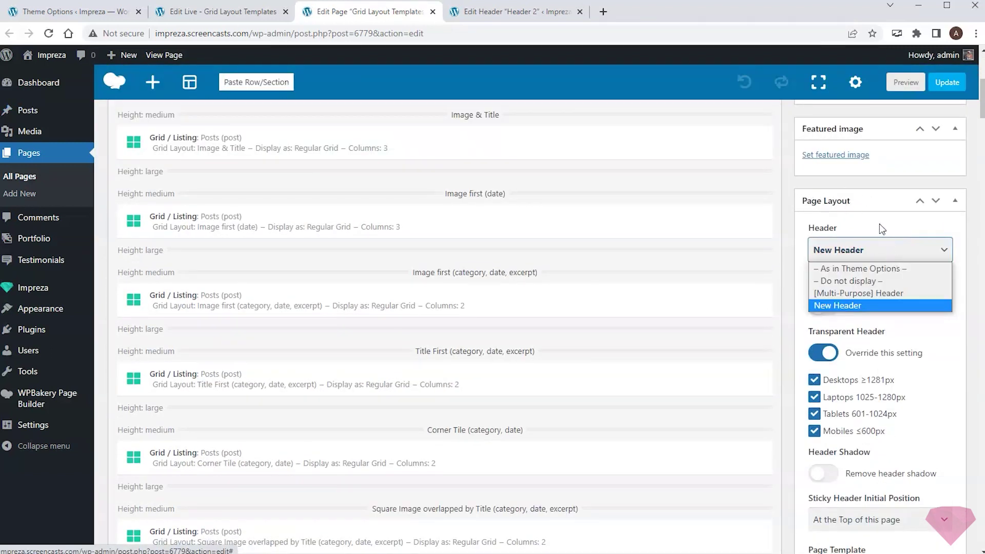
left_click(863, 226)
scroll(694, 200, "up", 4)
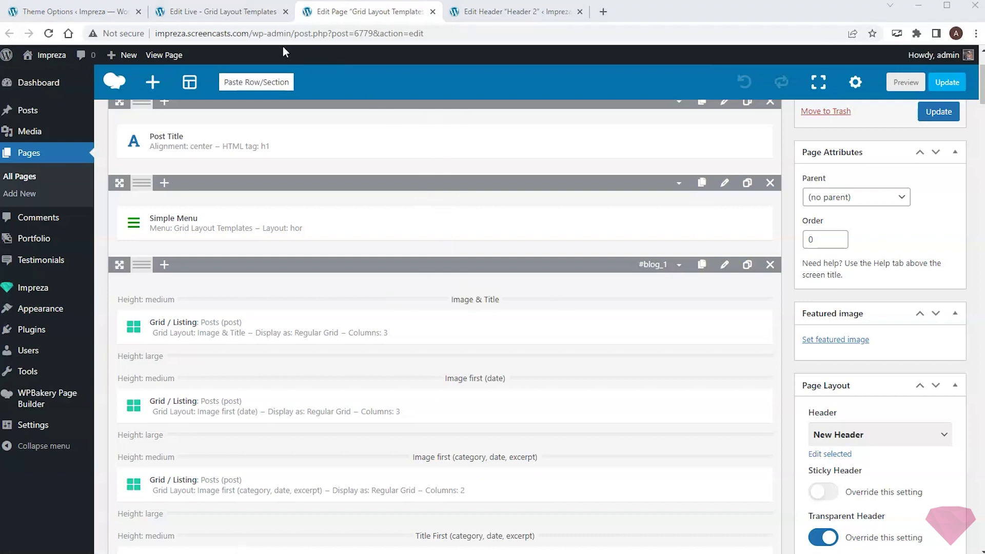
left_click(230, 12)
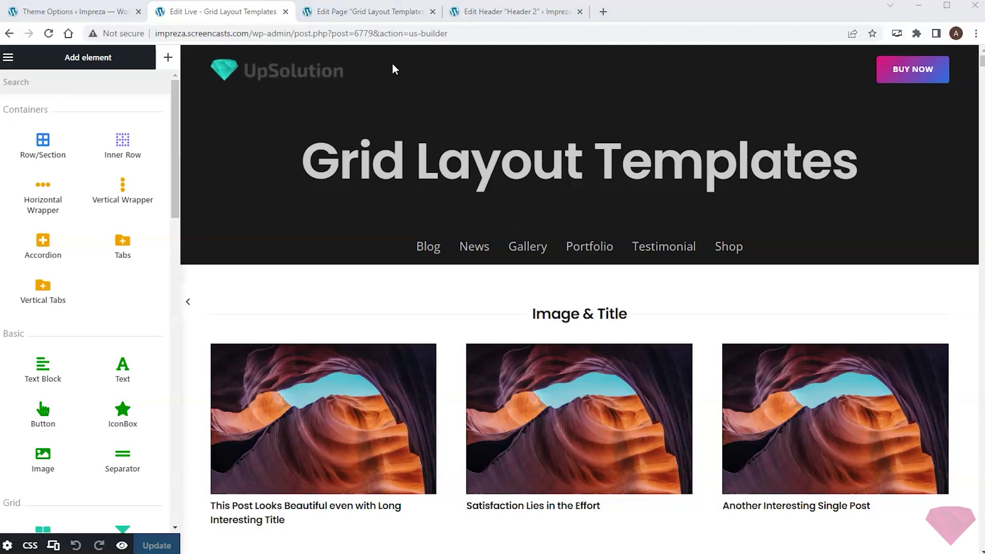
- Make New Header the Pages Layout header, save Theme Options, and open the front page
left_click(74, 12)
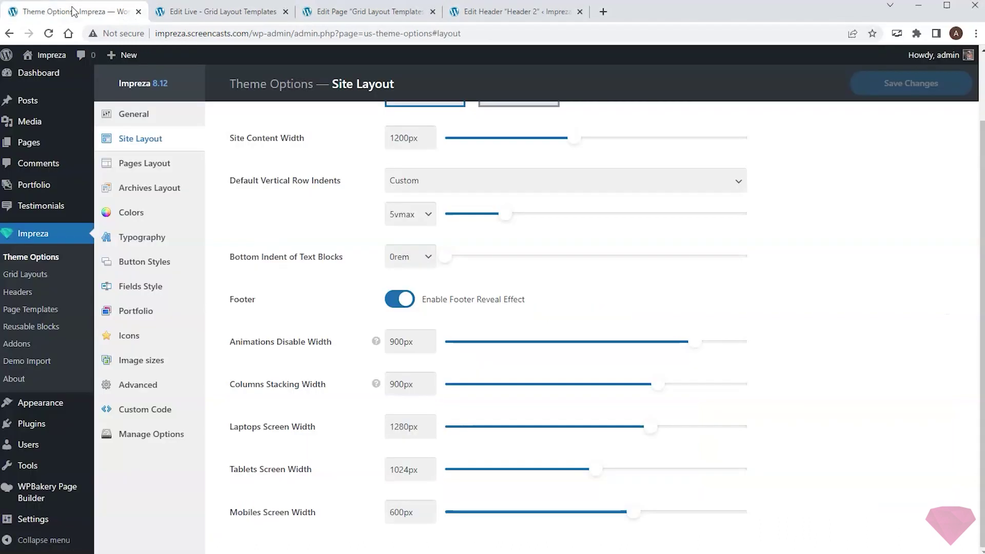
left_click(149, 164)
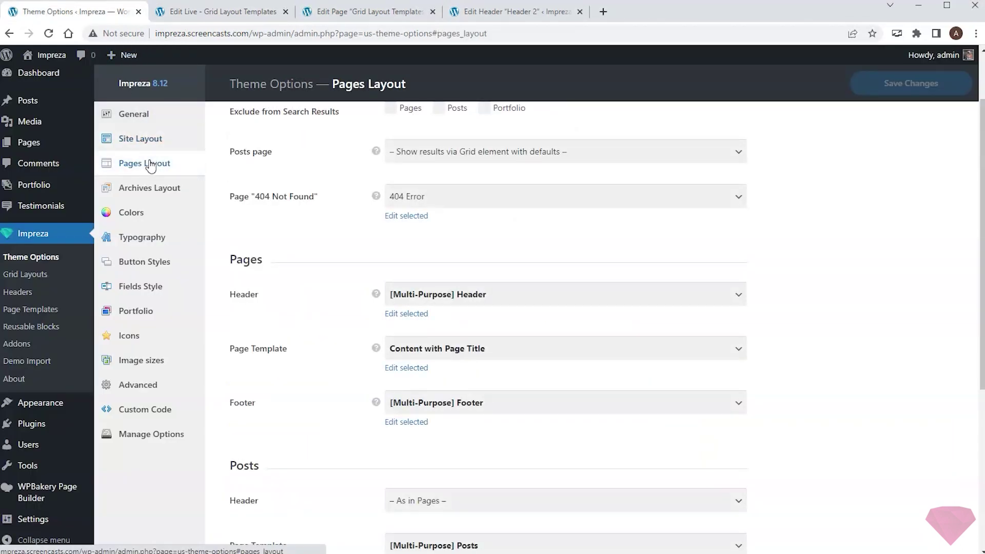
left_click(523, 293)
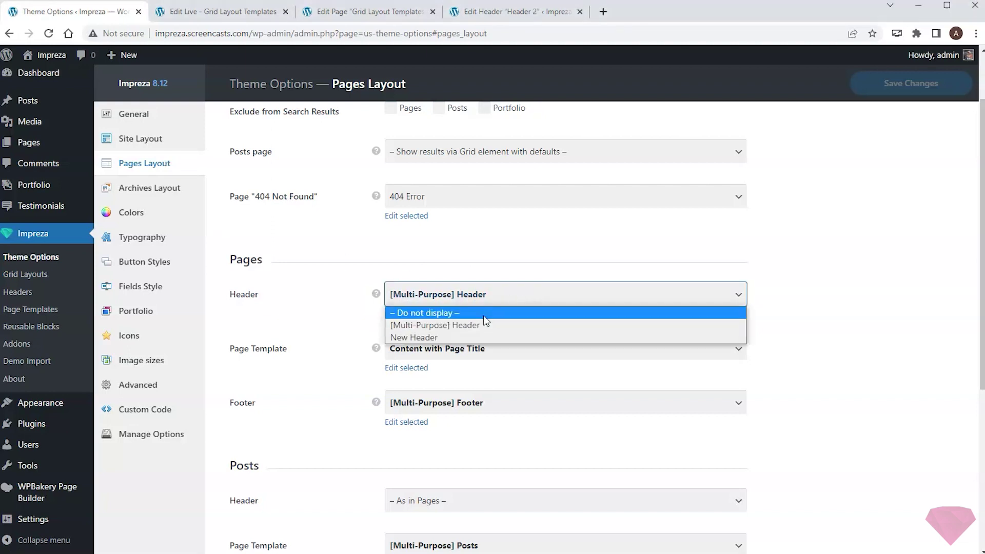
left_click(466, 334)
scroll(604, 279, "down", 3)
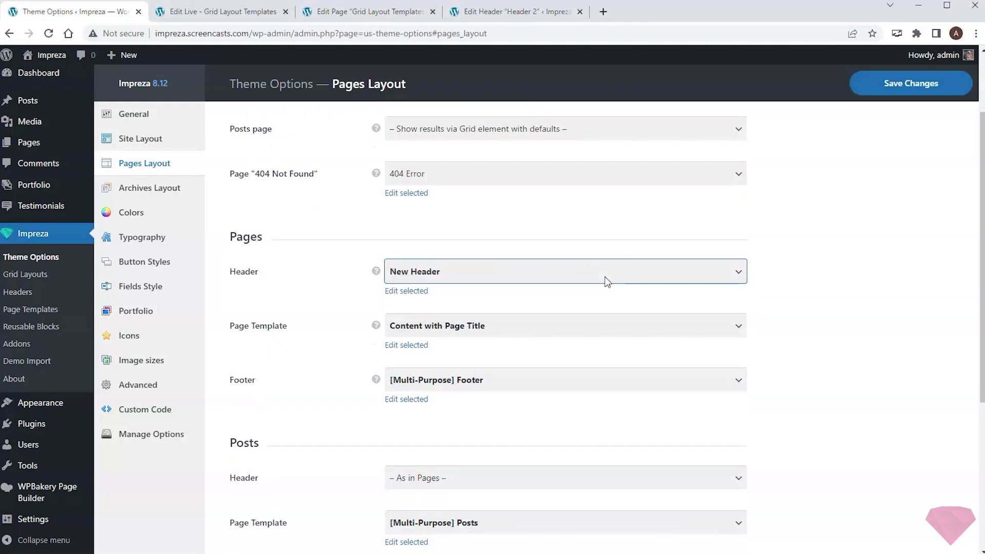
scroll(794, 275, "up", 3)
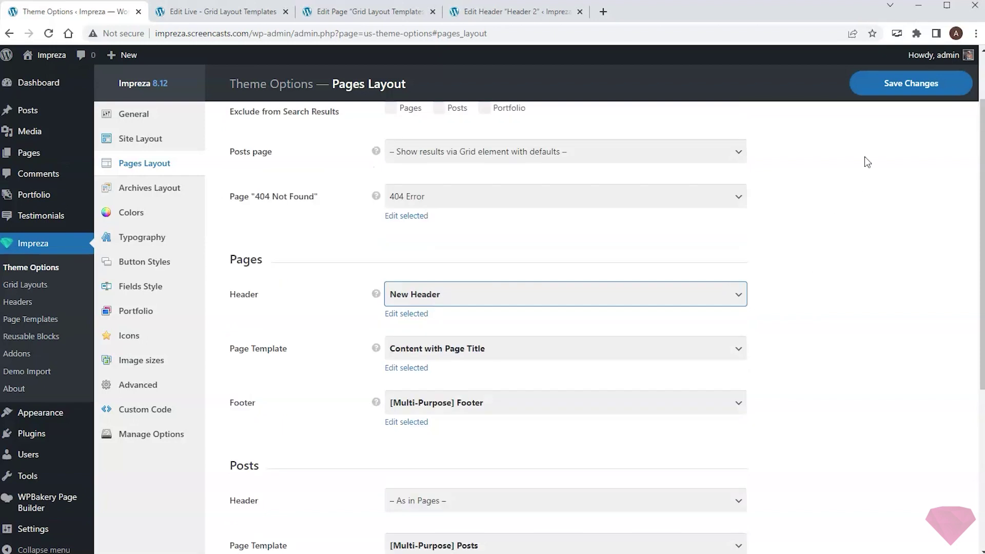
left_click(885, 89)
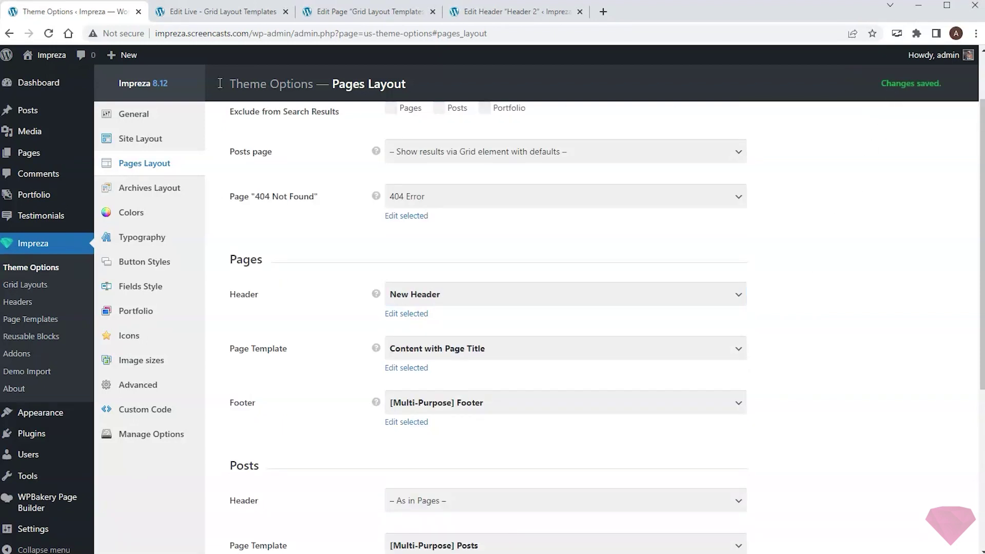
left_click(52, 55)
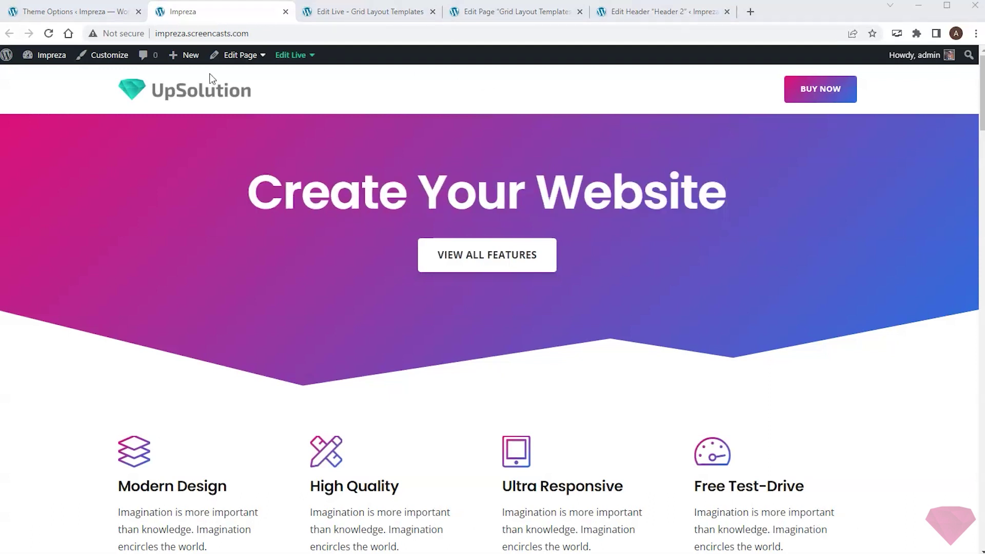
- Check the Archives Header option, leaving it As in Pages, then go to Posts
left_click(69, 12)
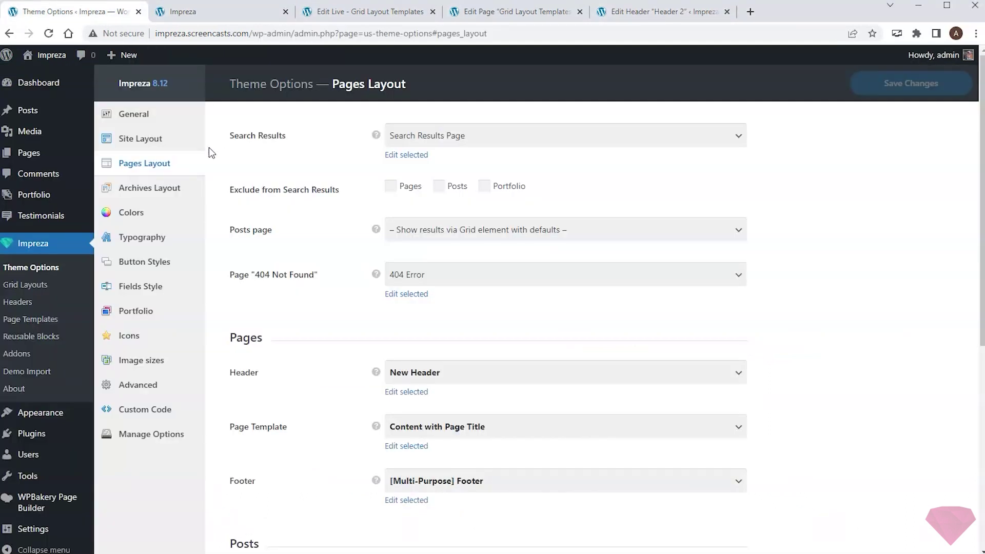
left_click(134, 190)
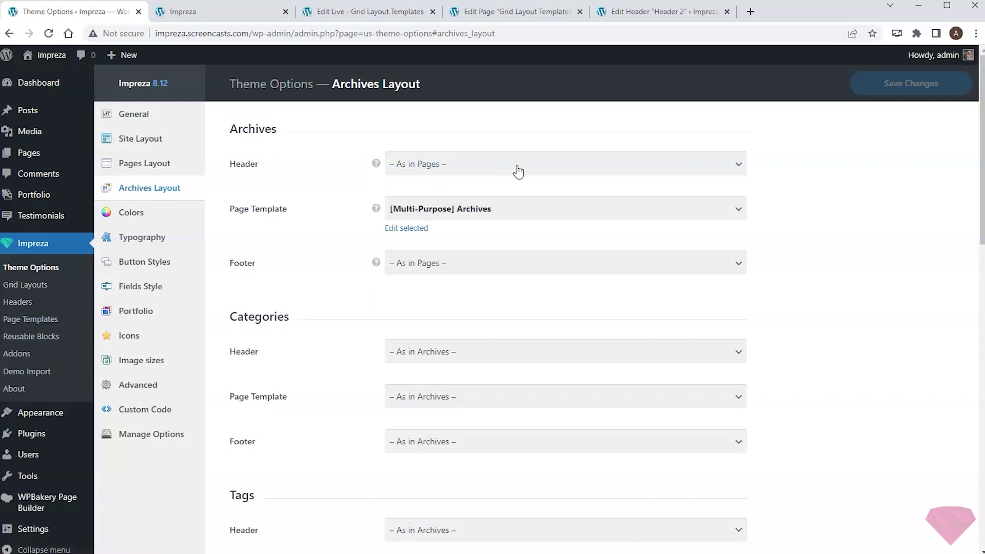
left_click(534, 166)
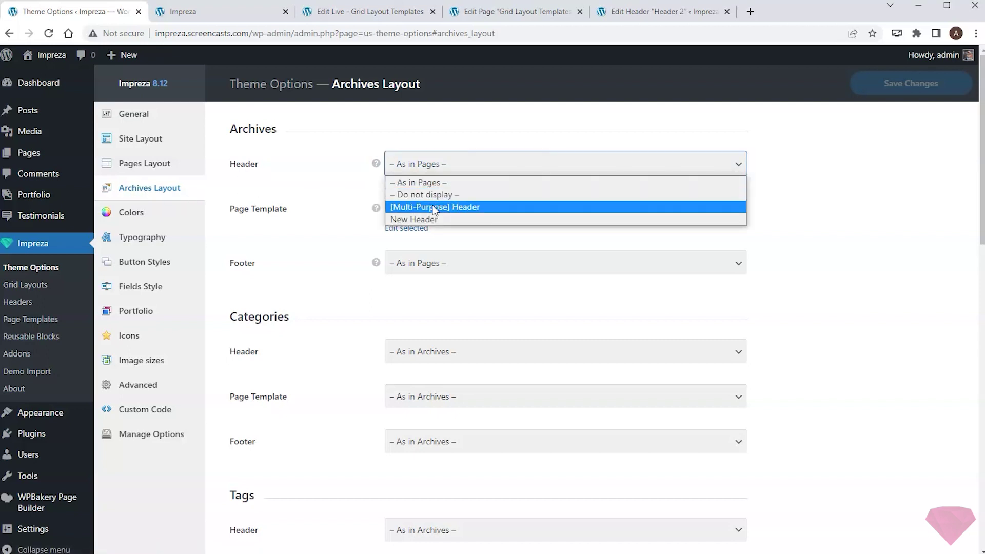
left_click(817, 169)
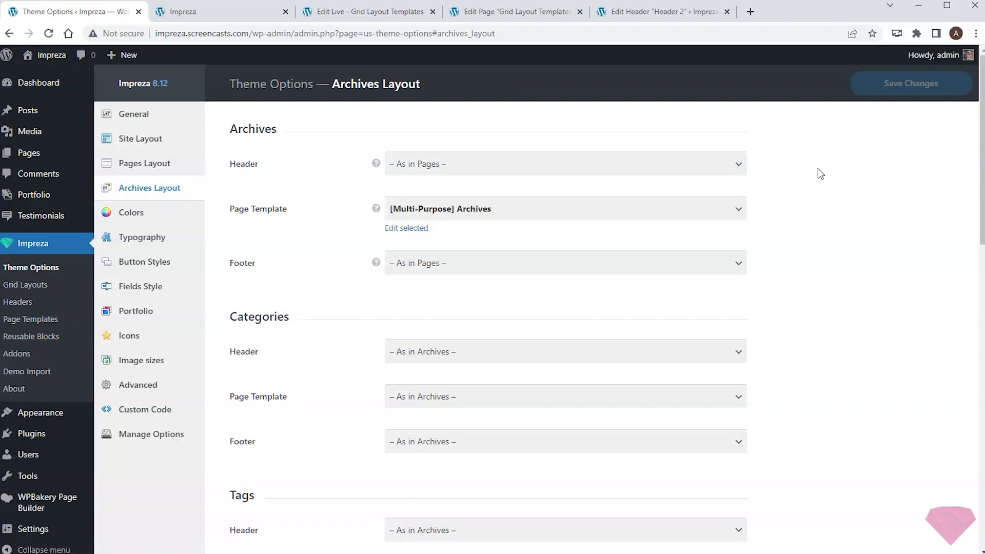
left_click(36, 111)
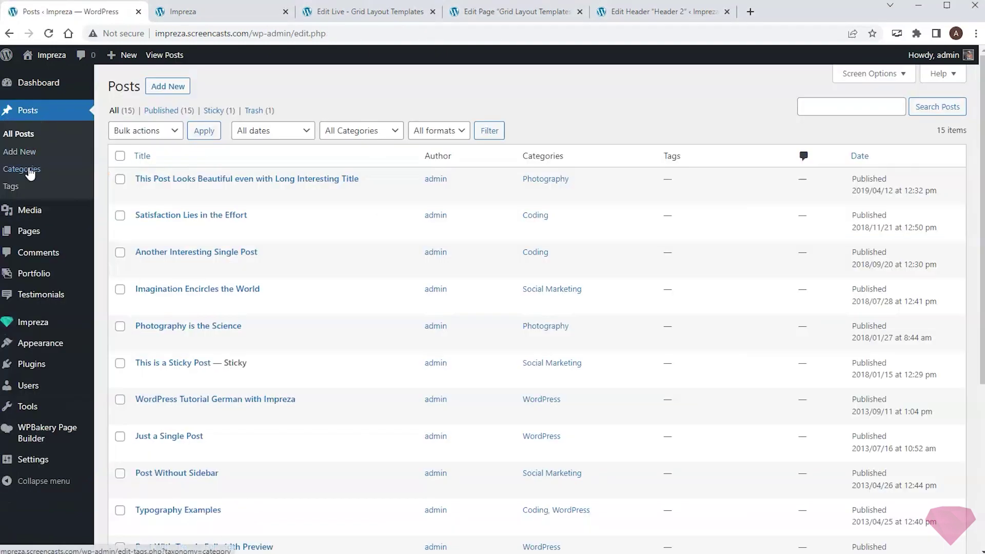
- Give the Coding category New Header for both its Archives and Pages layouts
mouse_move(427, 174)
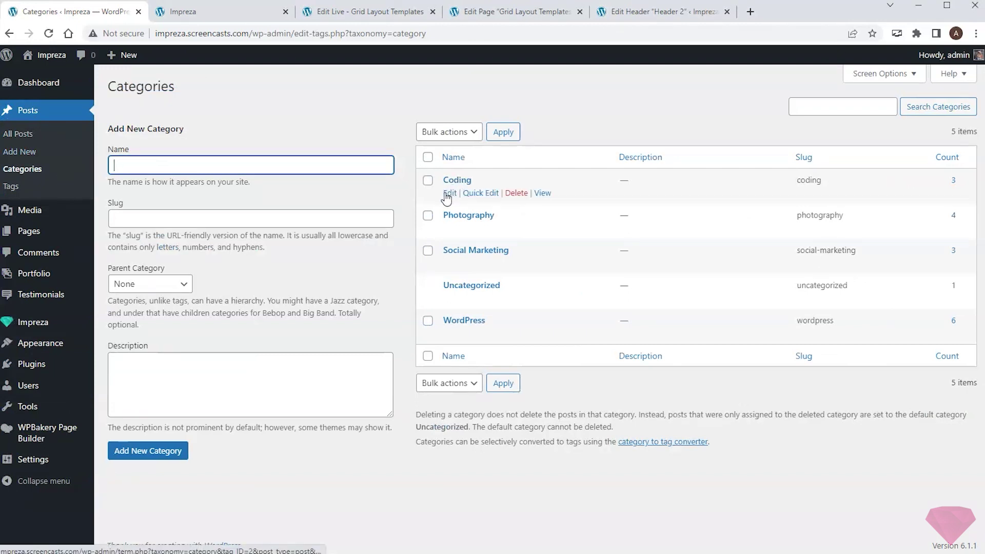
left_click(454, 197)
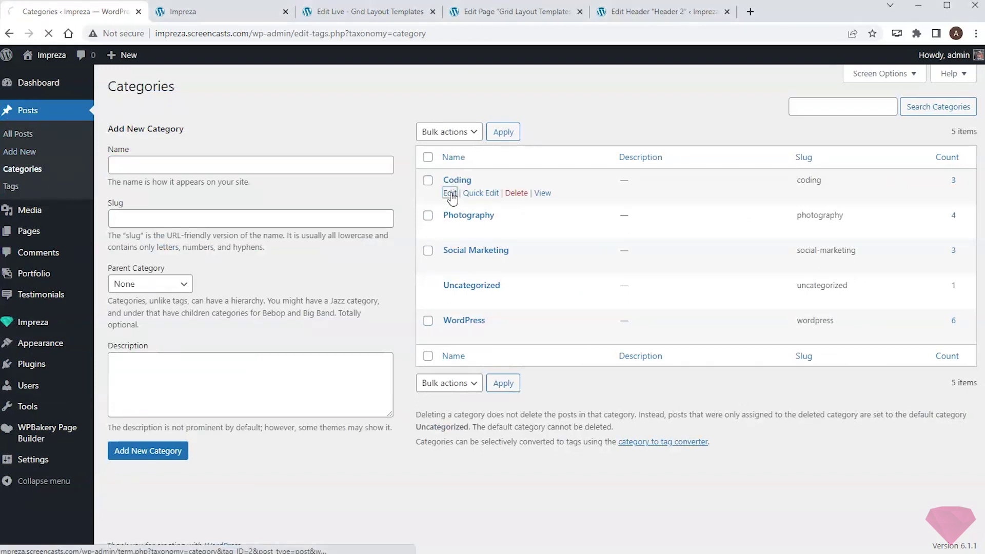
scroll(672, 207, "down", 5)
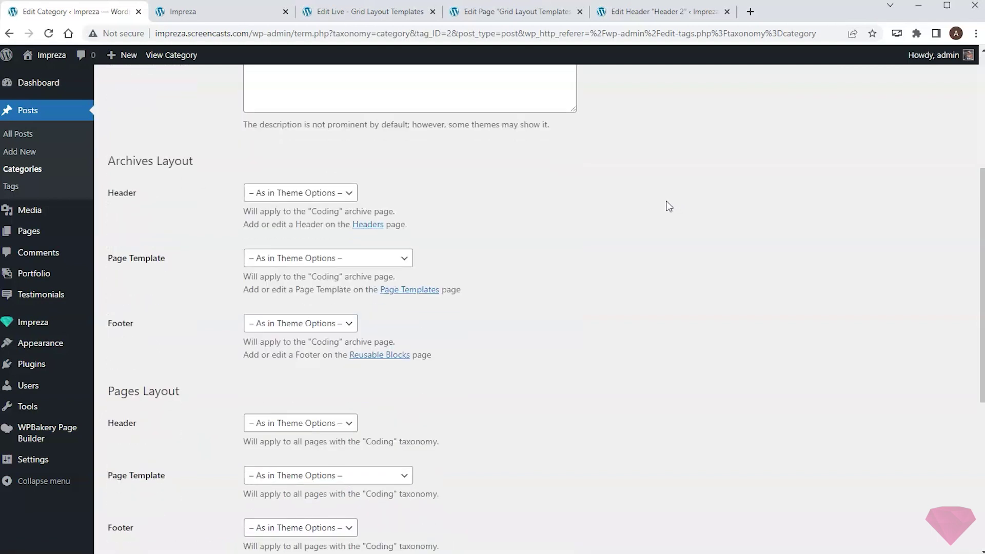
left_click(319, 193)
left_click(279, 234)
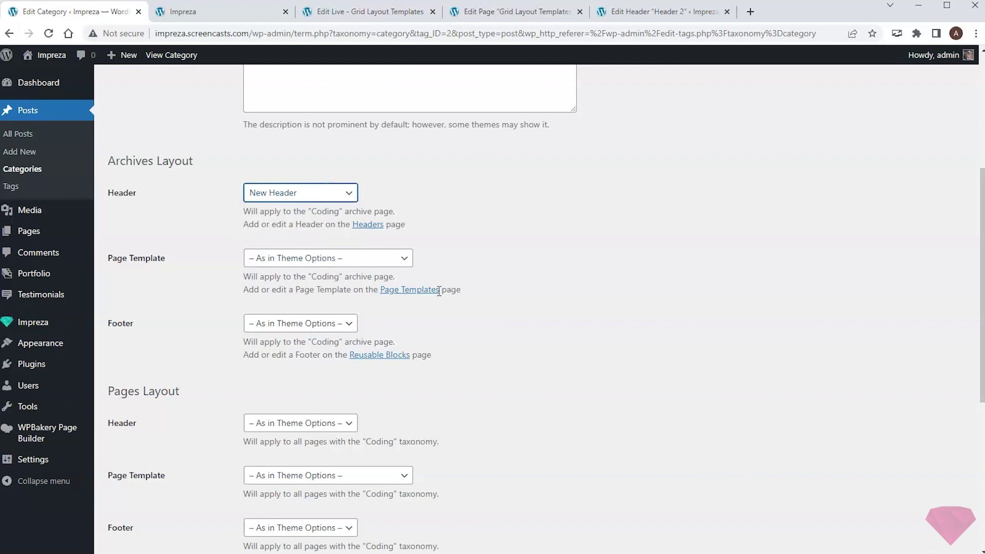
left_click(318, 422)
left_click(267, 464)
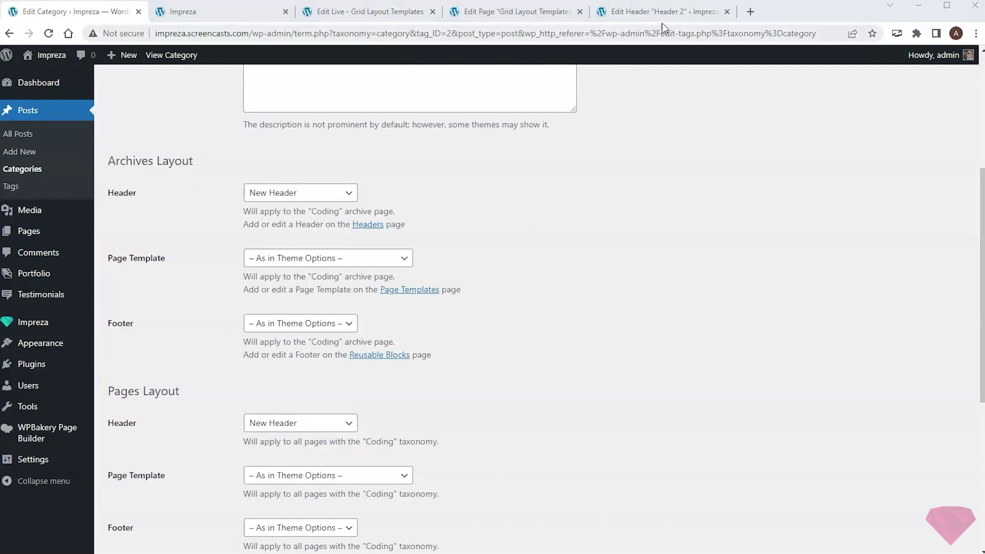
left_click(671, 12)
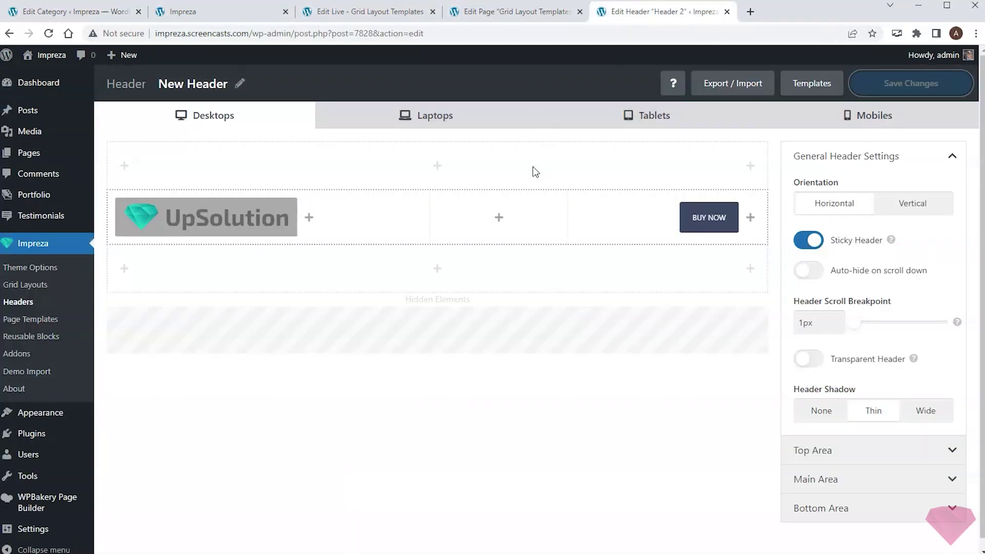